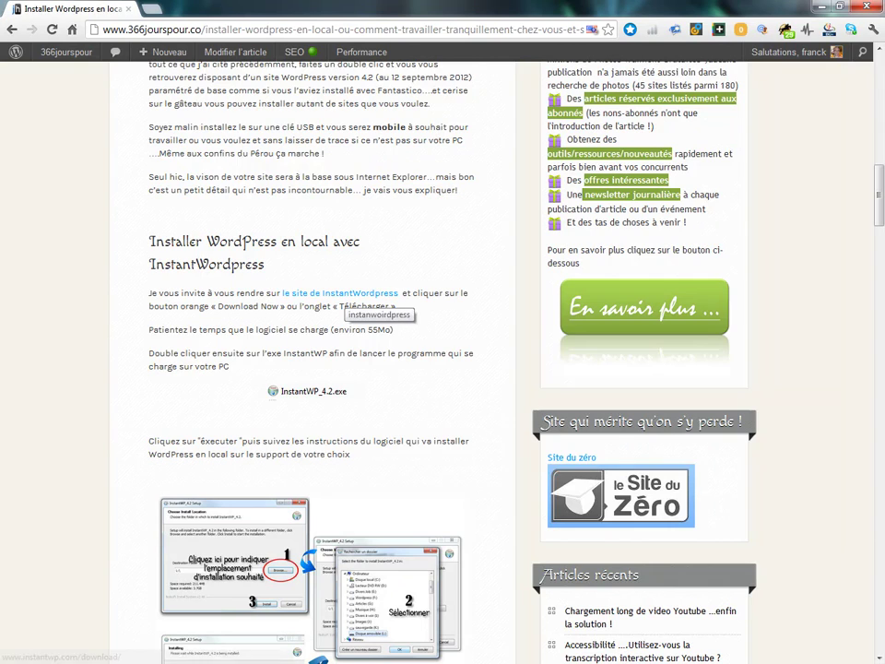
Open the article's 'le site de InstantWordpress' link from its context menu to reach the InstantWP download page.
right_click(362, 295)
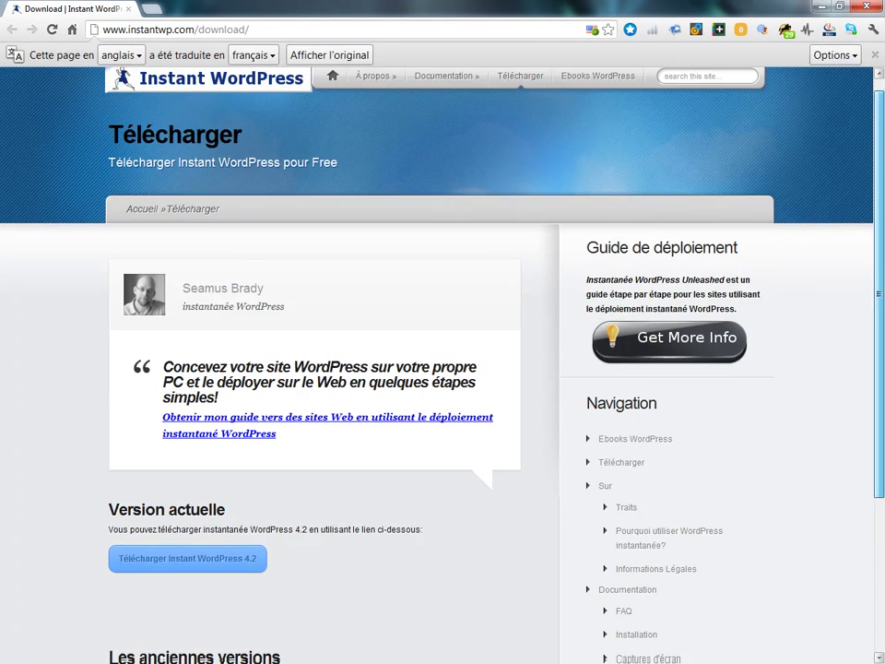
Start the Instant WordPress 4.2 download from the 'Télécharger Instant WordPress 4.2' button.
scroll(443, 369, "down", 3)
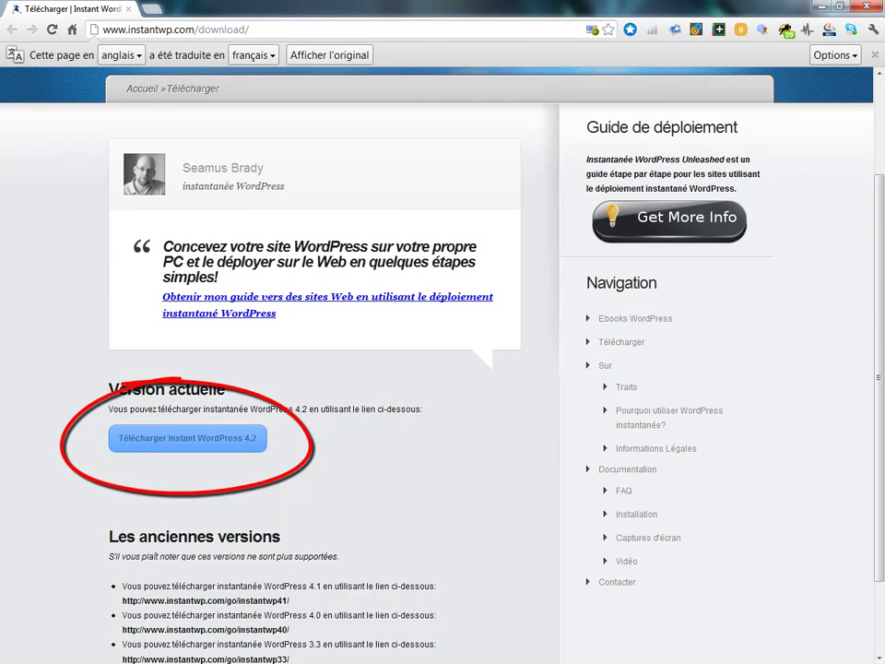
left_click(188, 439)
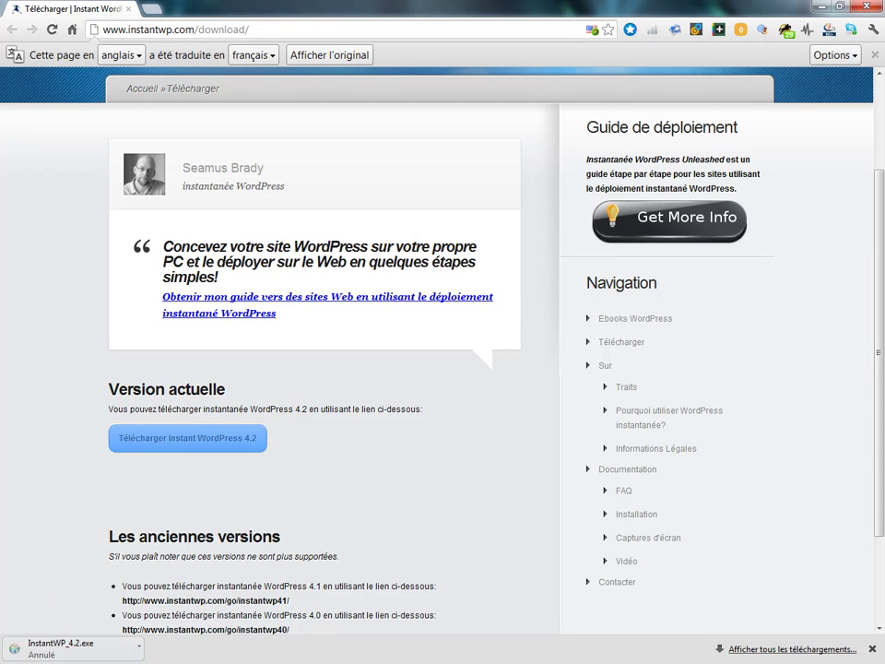
scroll(443, 350, "down", 3)
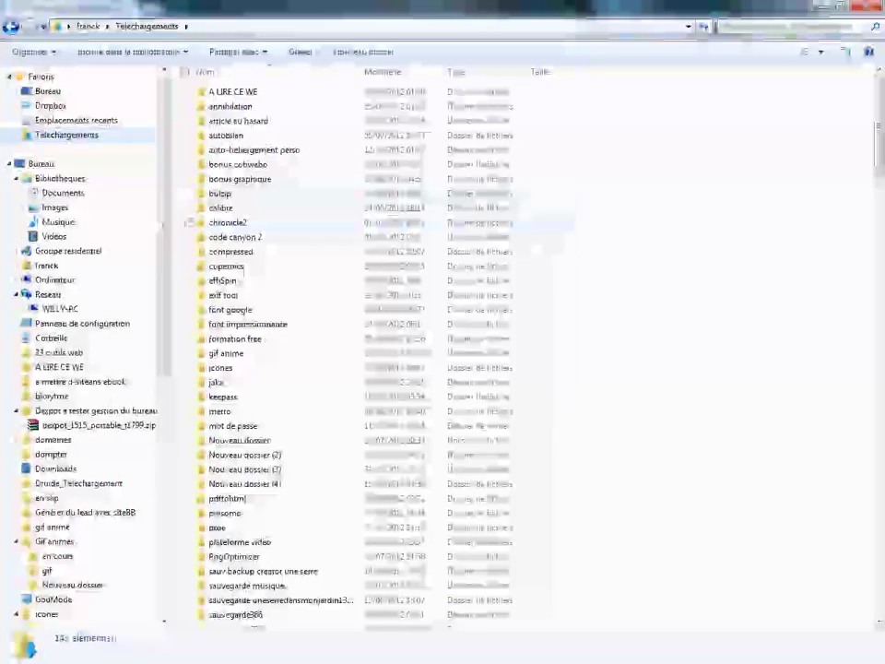
Run InstantWP_4.2.exe from Téléchargements and confirm the security warning to start setup.
left_click(226, 353)
scroll(276, 369, "down", 20)
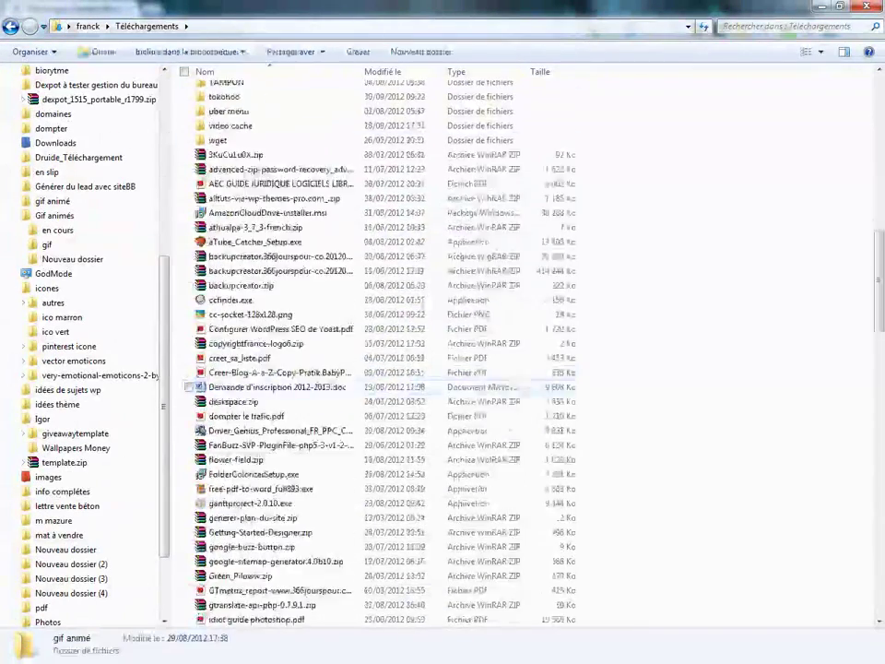
scroll(193, 387, "down", 5)
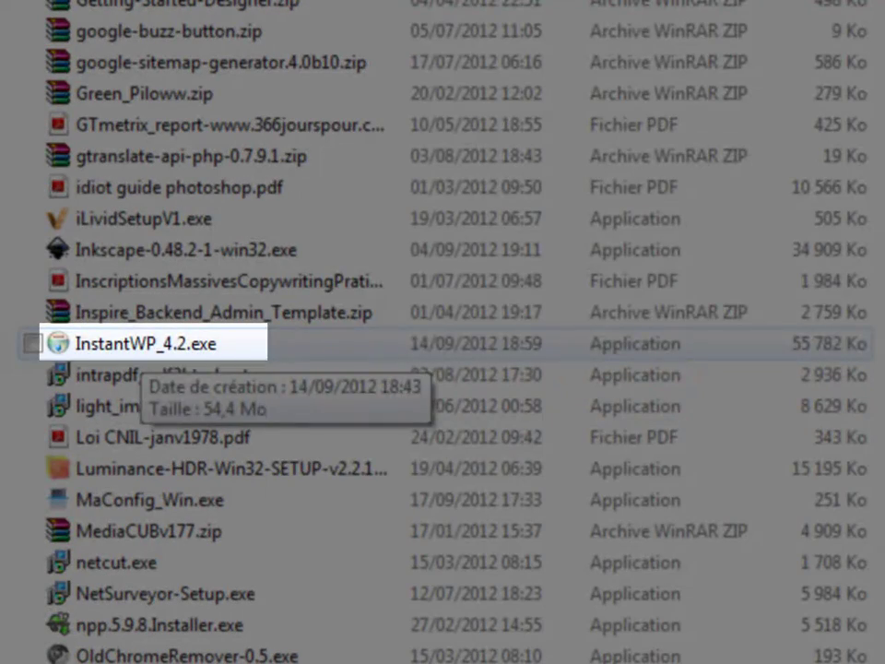
double_click(145, 344)
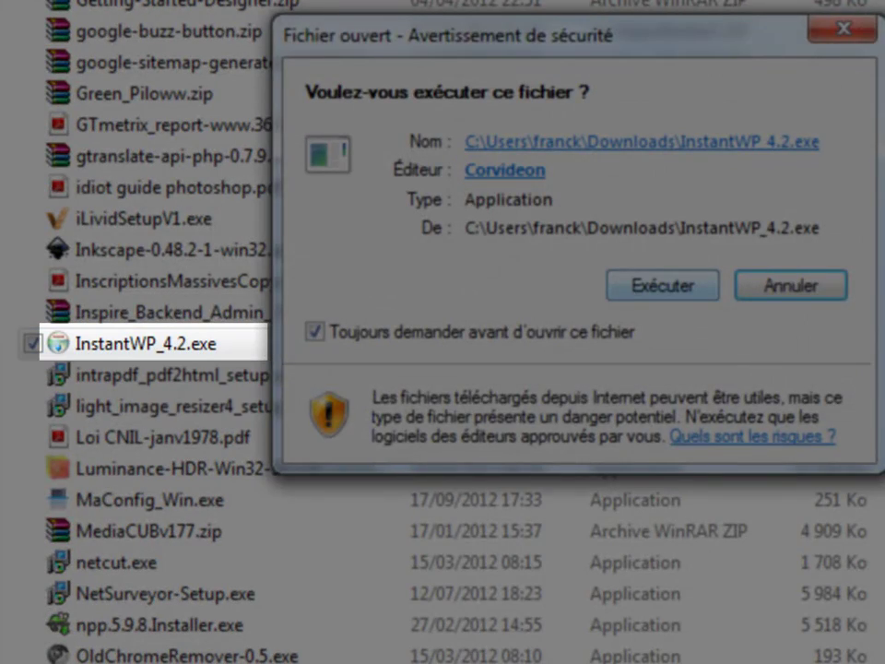
key("Return")
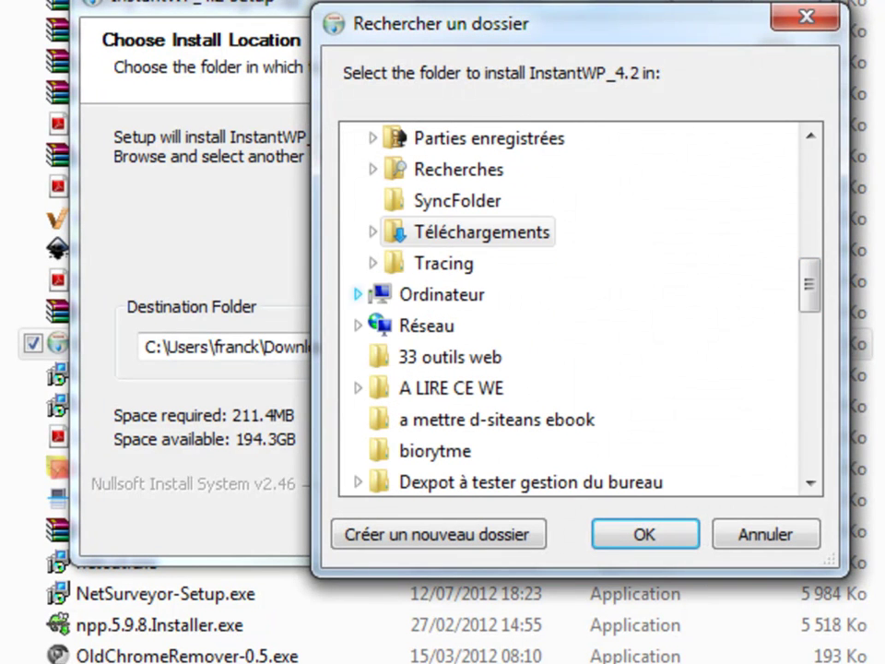
Choose a folder on Disque amovible (L:) as the install location and start installing.
left_click(358, 328)
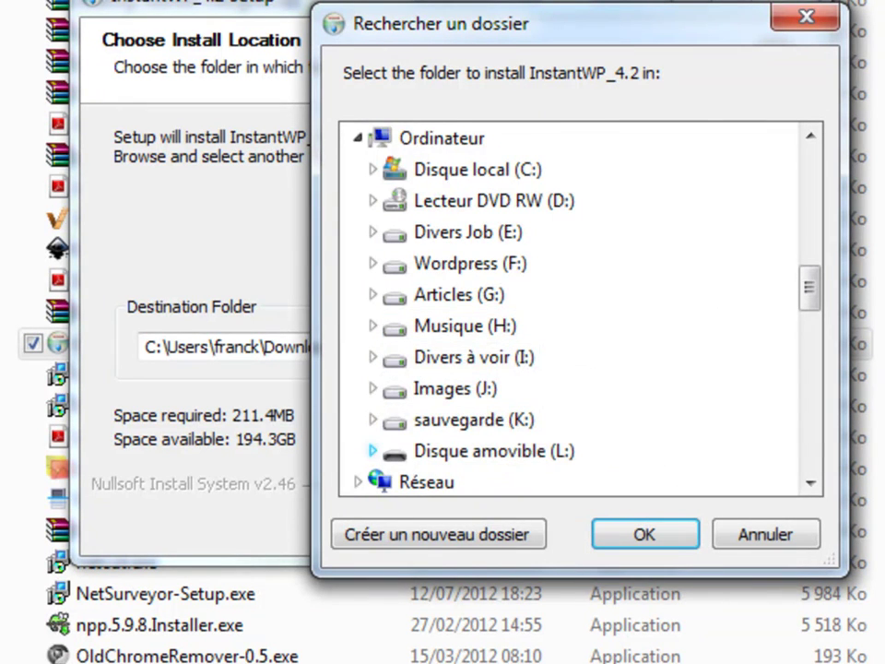
double_click(424, 451)
left_click(451, 356)
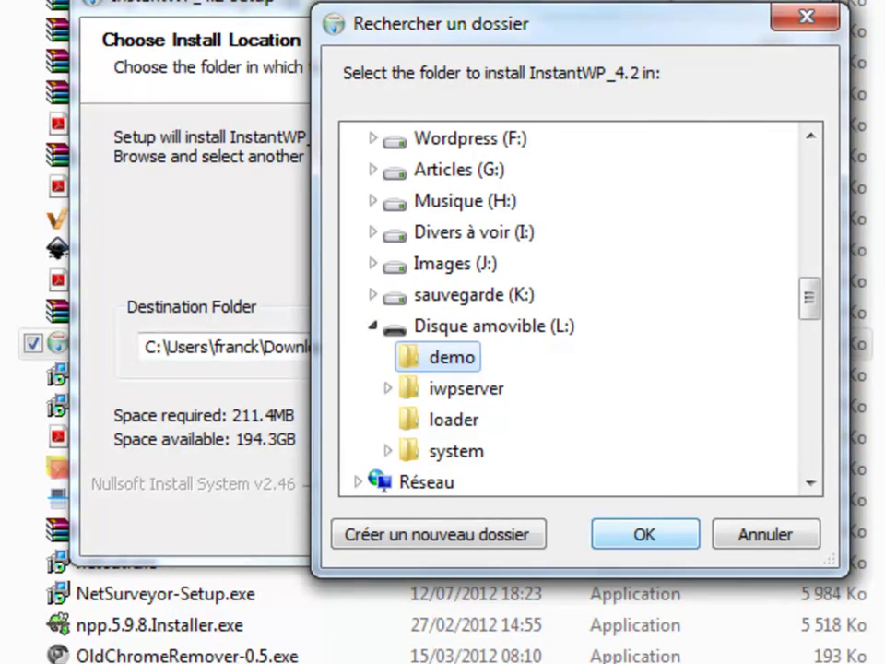
key("Return")
key("Return")
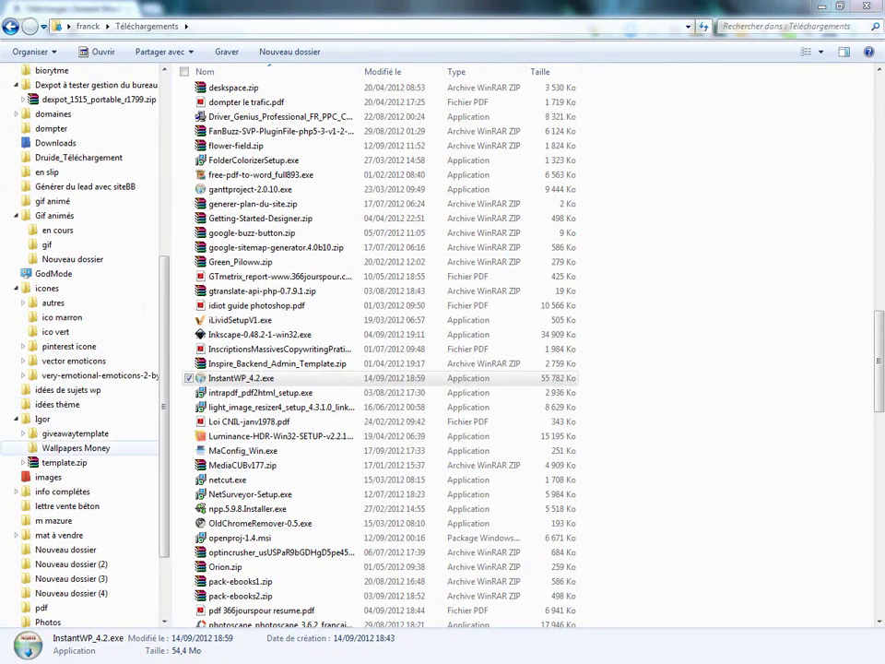
Open the iwpserver folder on Disque amovible (L:) in Windows Explorer.
scroll(74, 390, "up", 1)
scroll(83, 345, "up", 7)
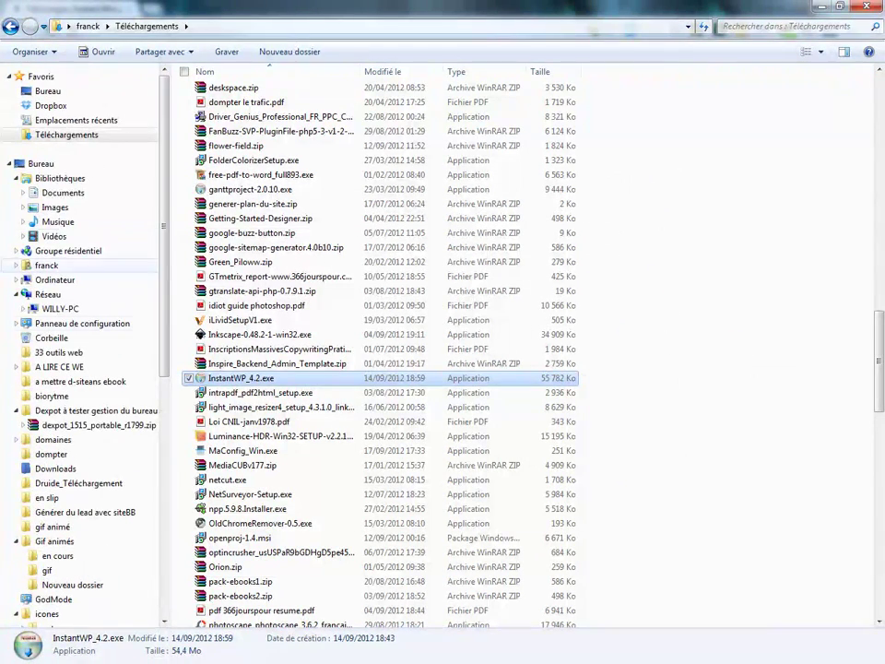
left_click(54, 280)
left_click(433, 199)
key("Return")
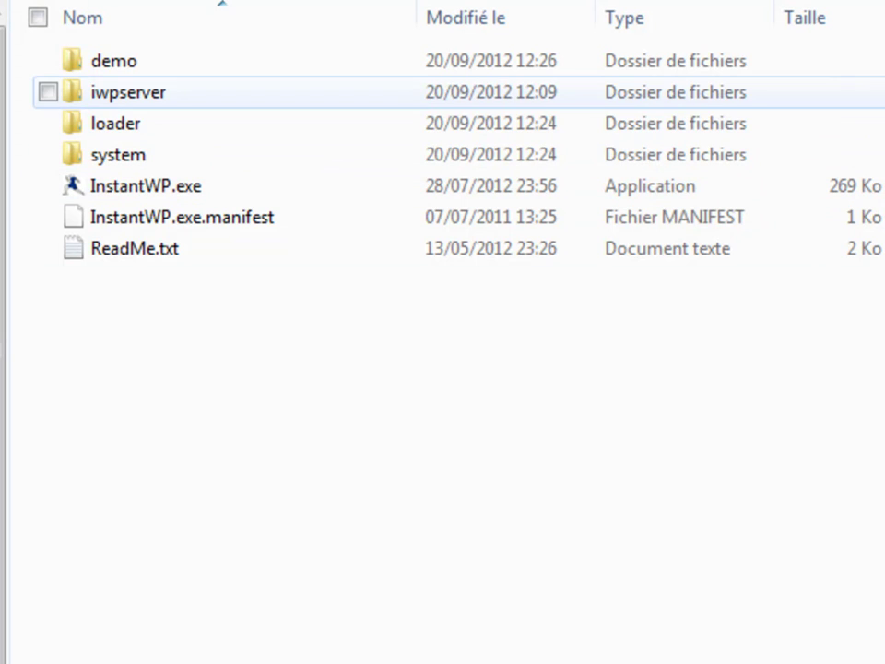
left_click(128, 92)
key("Return")
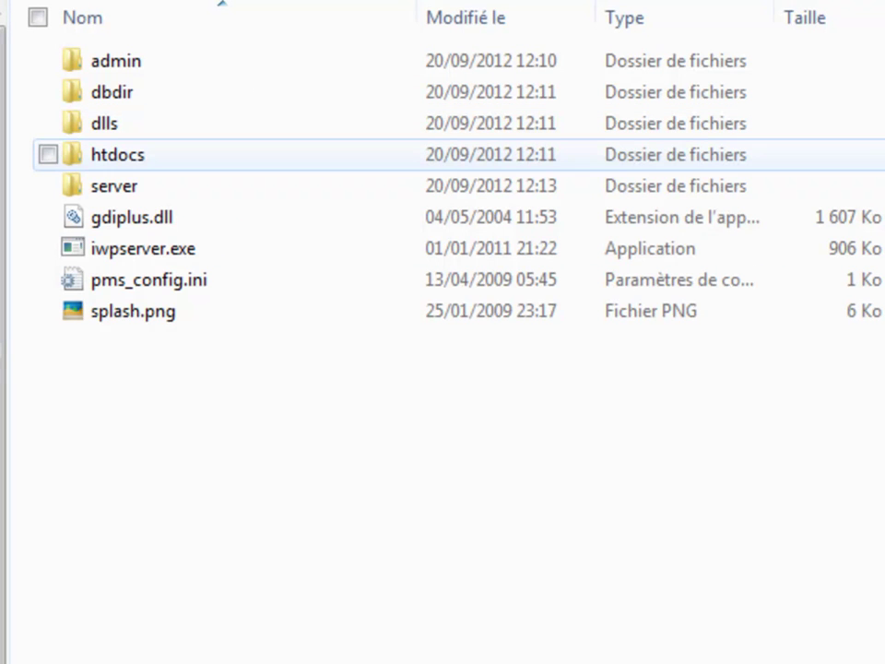
Browse htdocs\wordpress\wp-content, return to iwpserver, and launch iwpserver.exe.
double_click(110, 154)
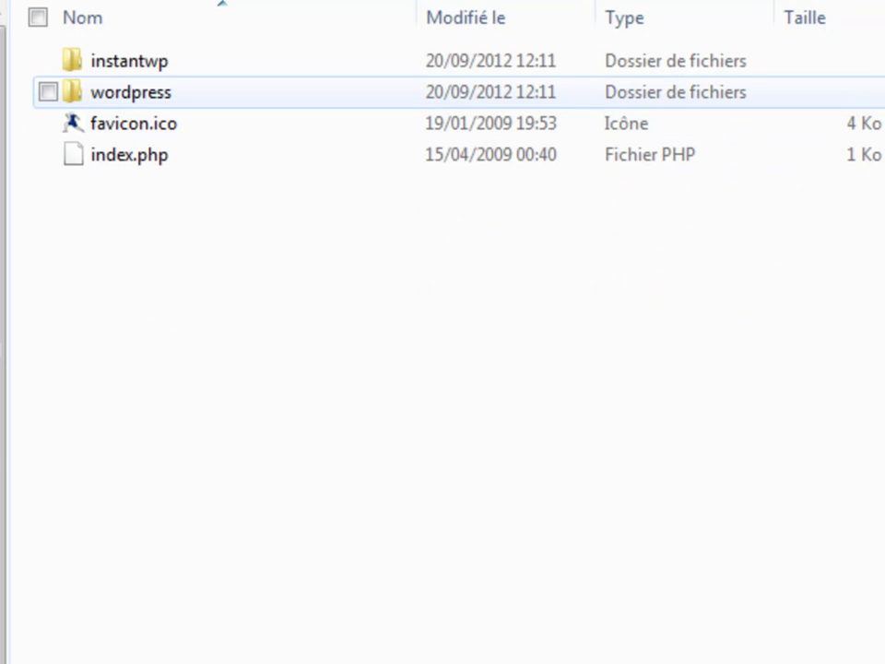
left_click(130, 93)
double_click(130, 92)
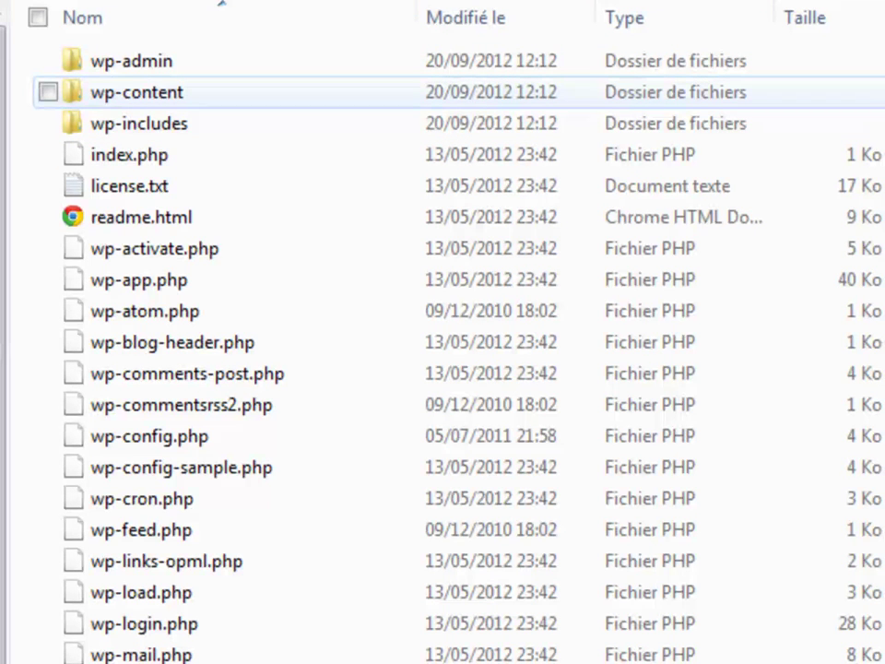
double_click(175, 94)
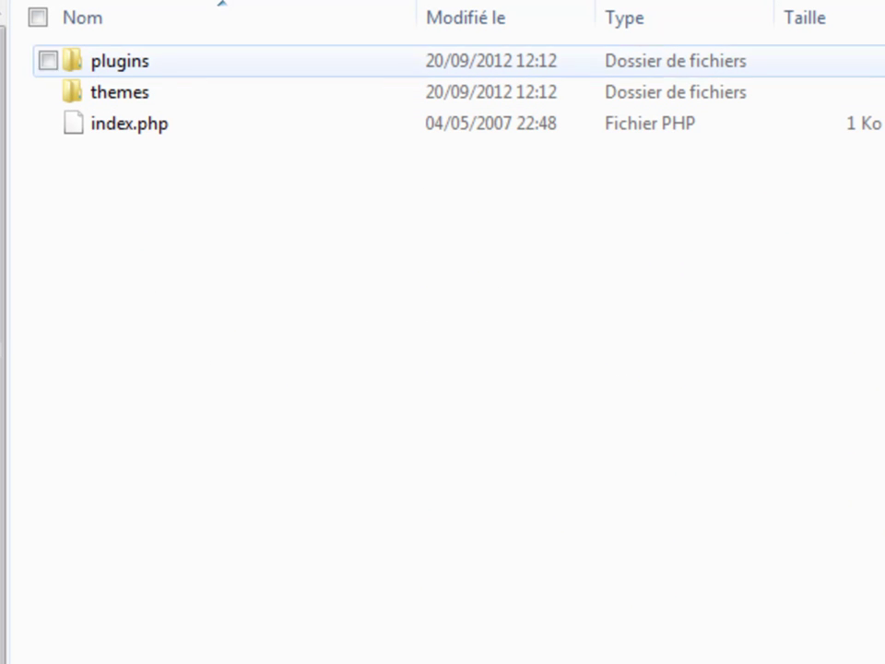
key("alt+Up")
key("alt+Up")
key("alt+Up")
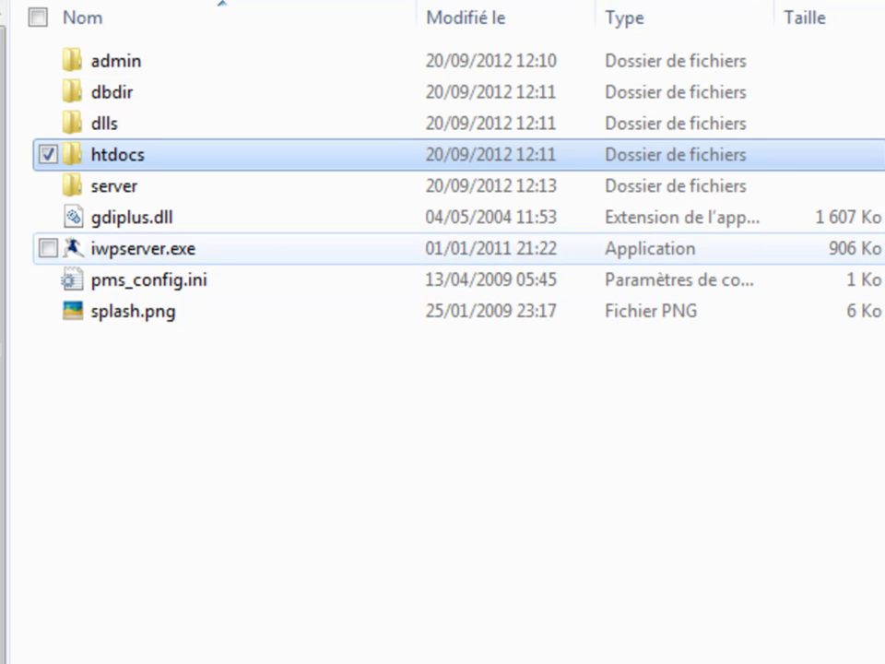
left_click(56, 248)
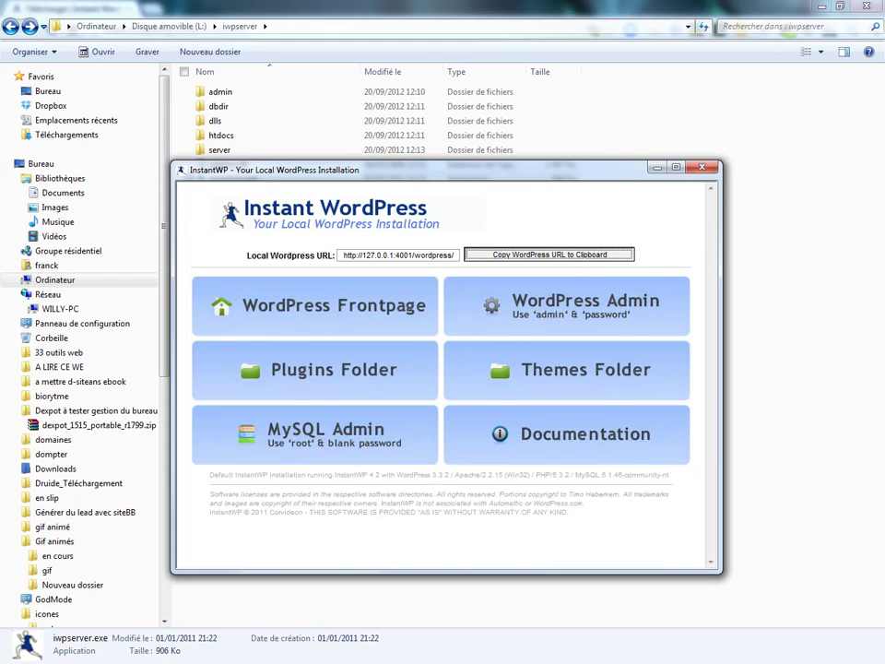
Dismiss the message confirming the WordPress URL was copied to the clipboard.
key("Return")
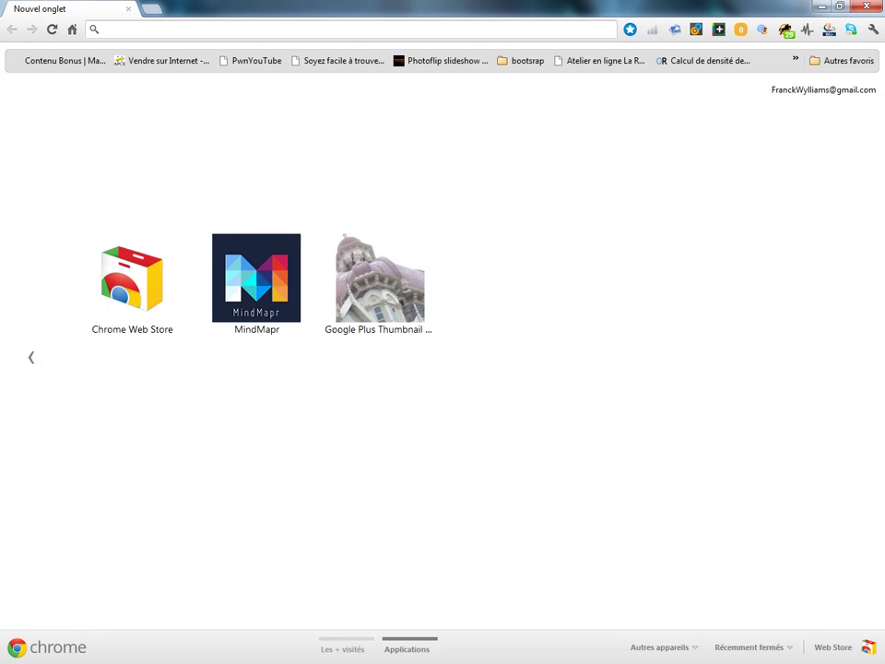
Paste the copied URL into Chrome's address bar, load 127.0.0.1:4001/wordpress/, and scroll through the site.
right_click(60, 21)
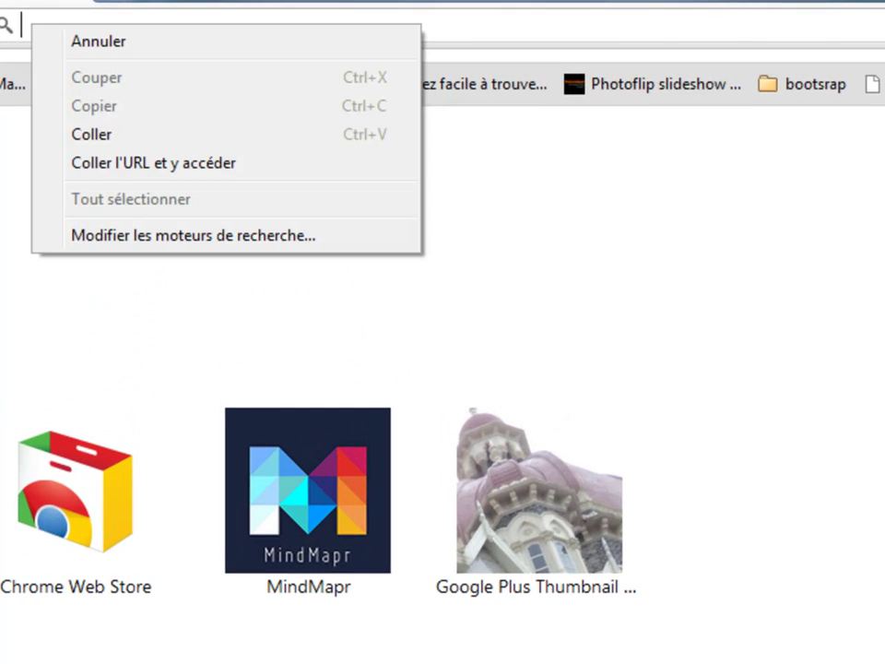
left_click(108, 115)
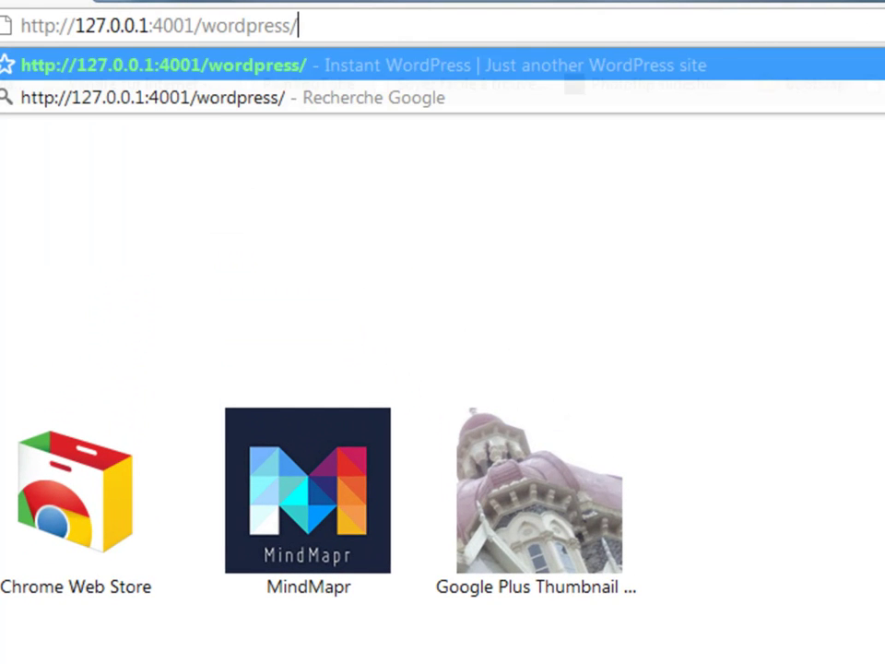
key("Return")
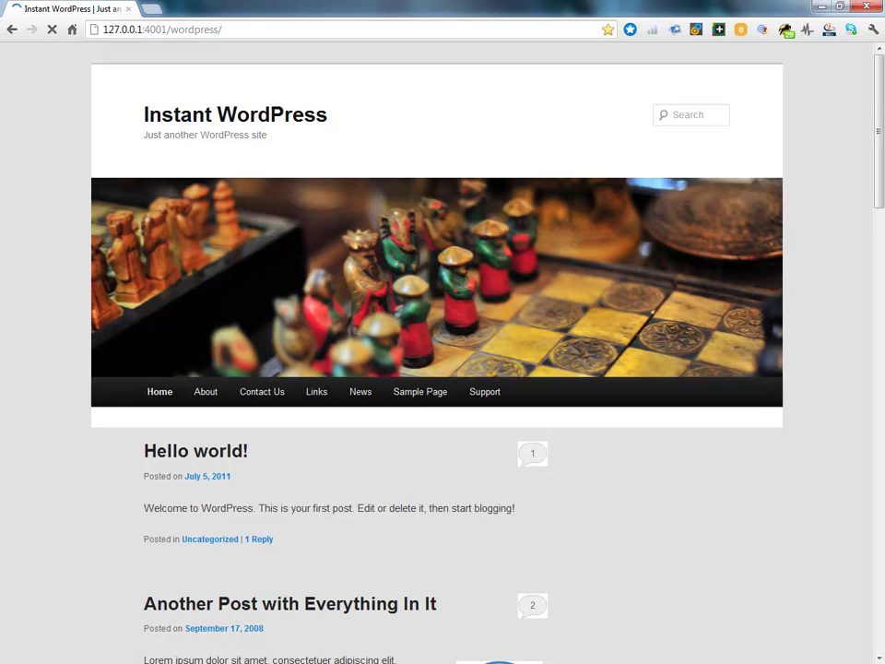
scroll(437, 369, "down", 20)
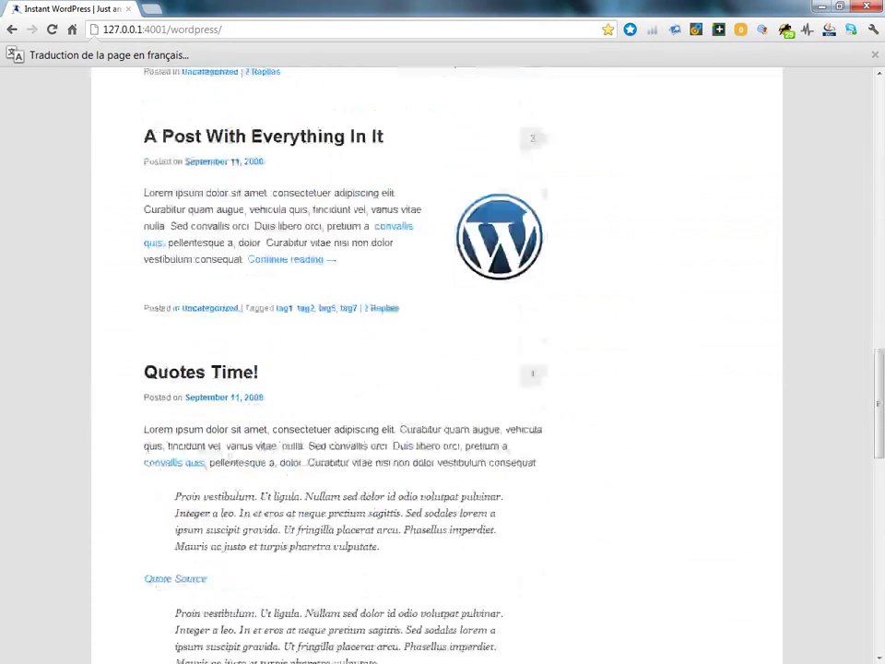
scroll(437, 369, "down", 3)
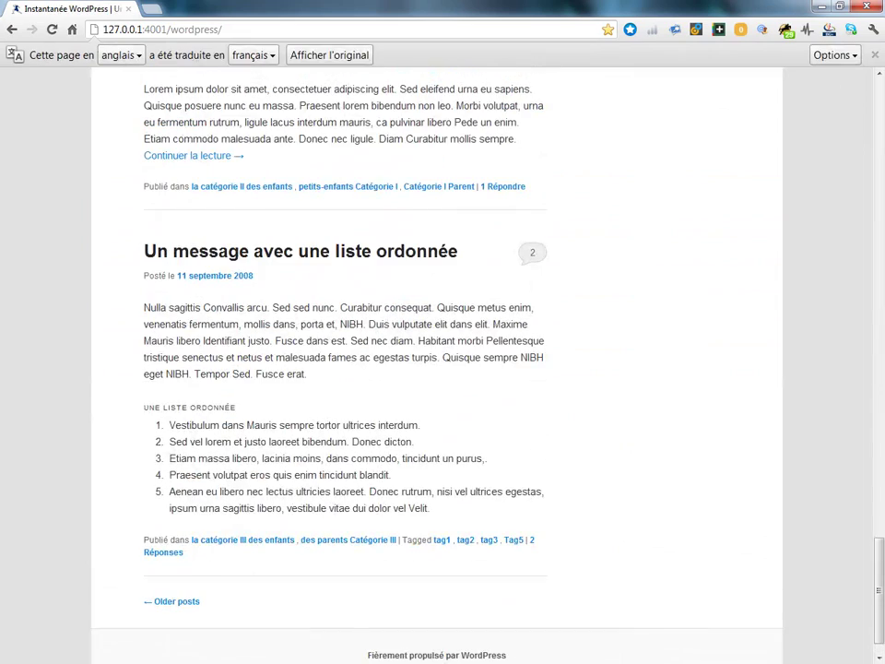
scroll(437, 369, "up", 15)
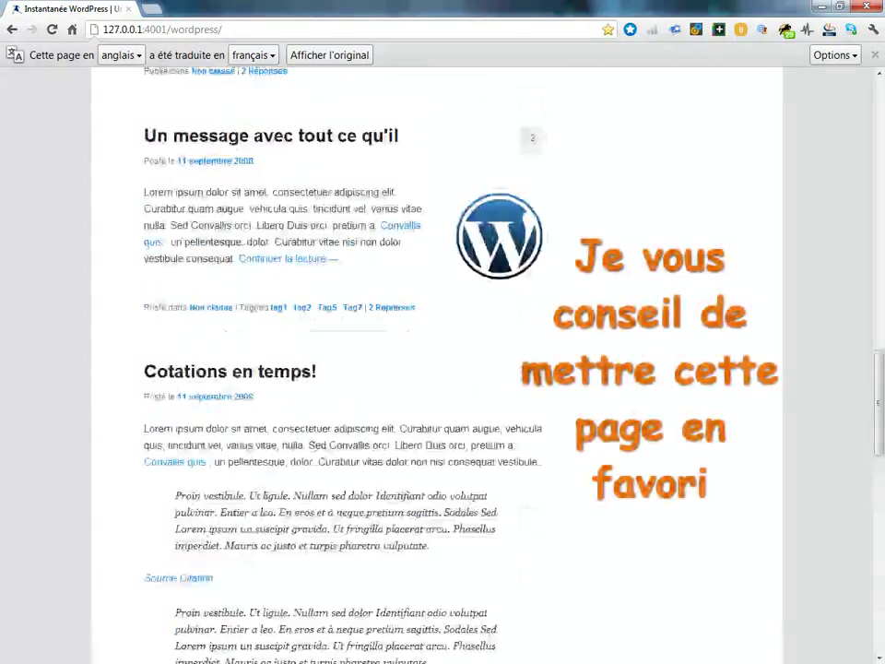
scroll(437, 369, "up", 15)
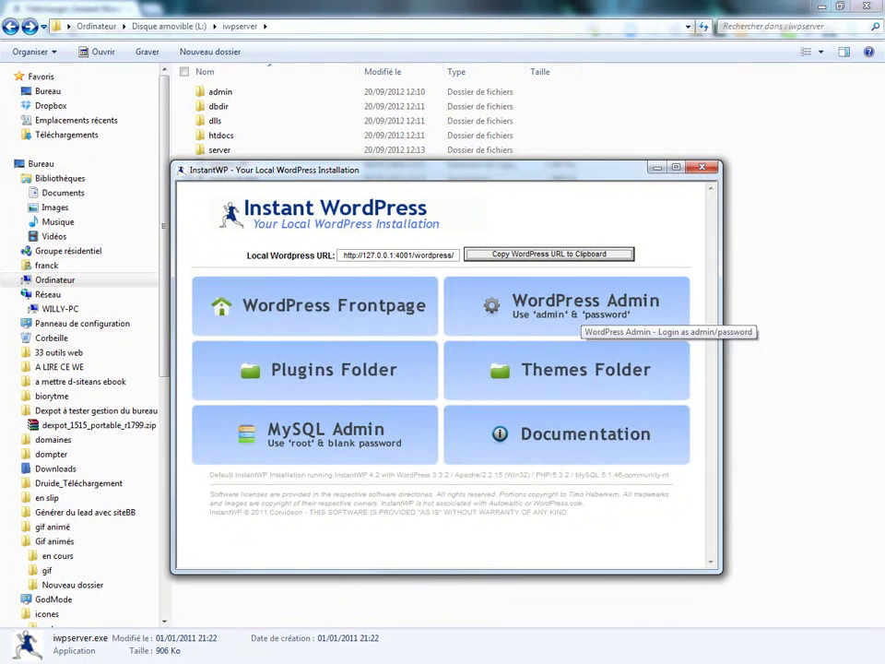
Log in to WordPress Admin as 'admin' with the account password, then bring InstantWP back.
left_click(577, 311)
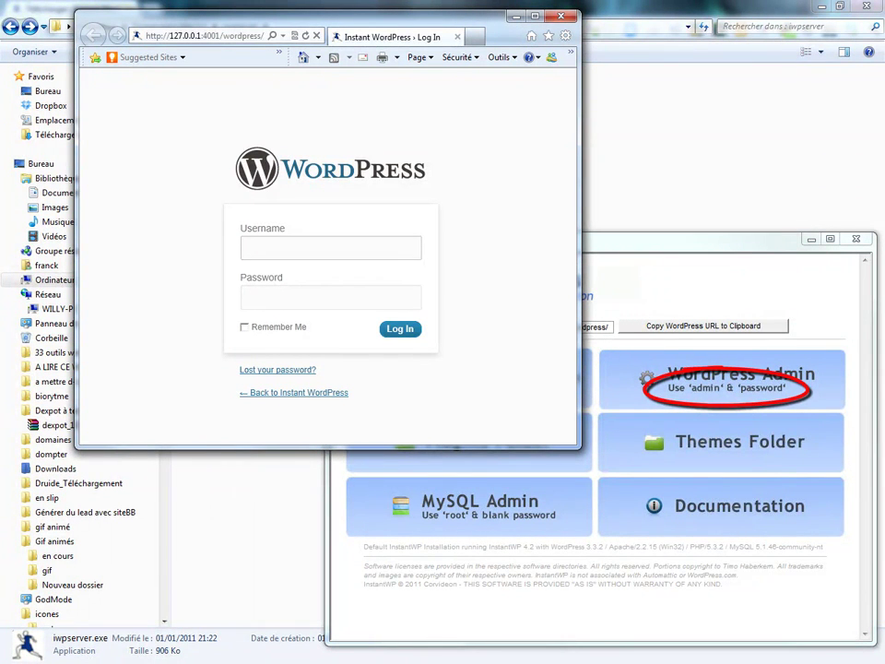
type("admin")
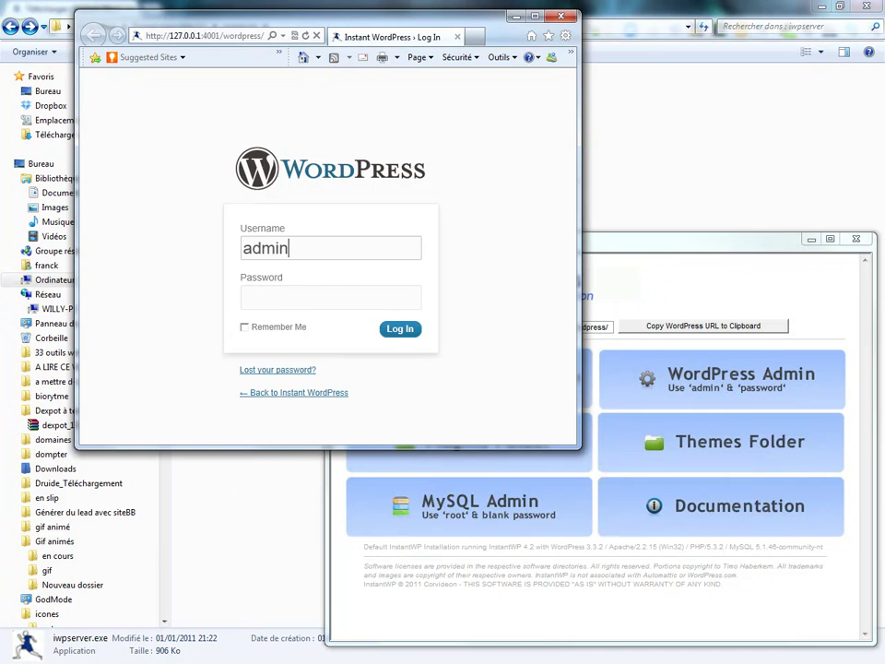
key("Tab")
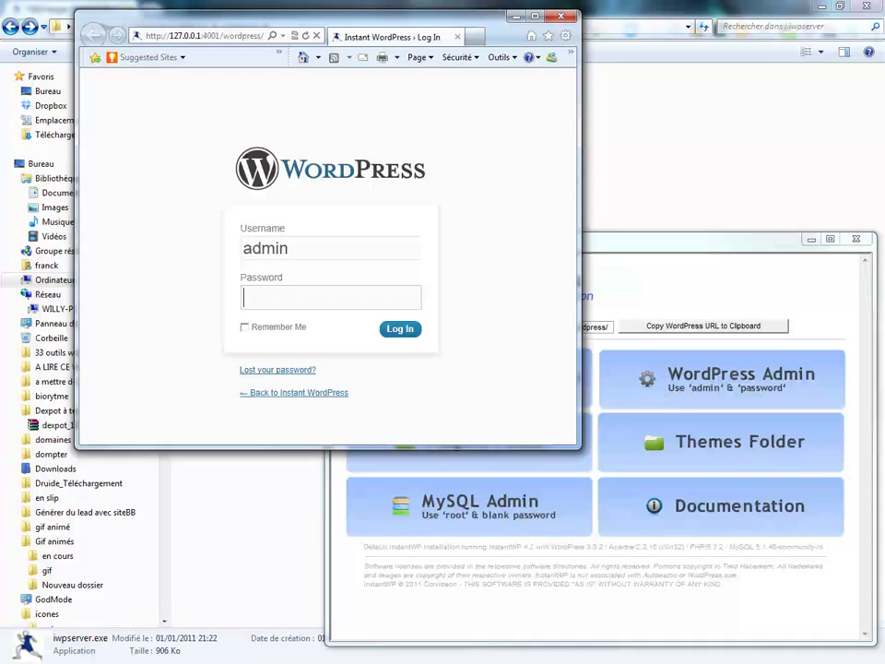
type("password")
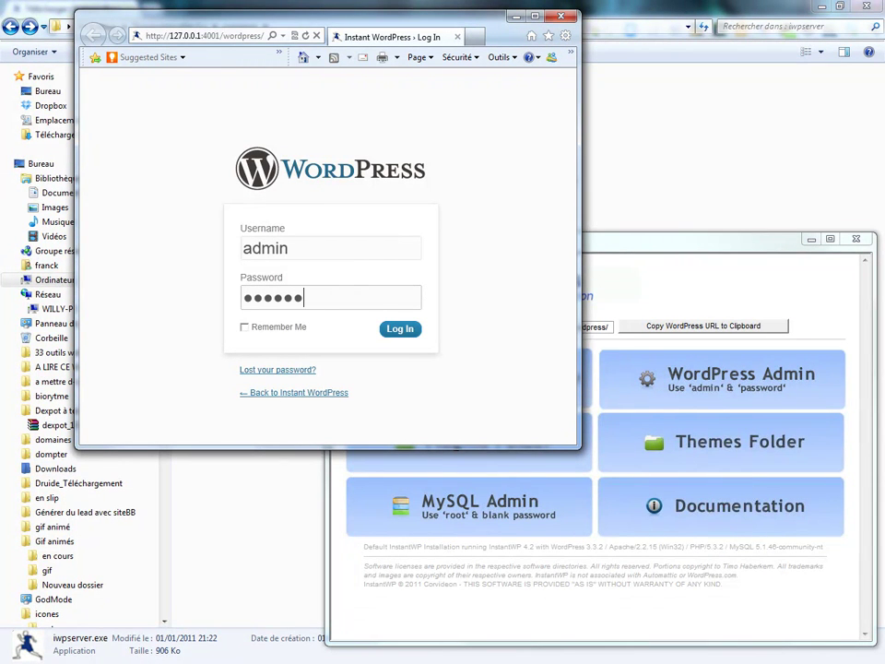
key("Return")
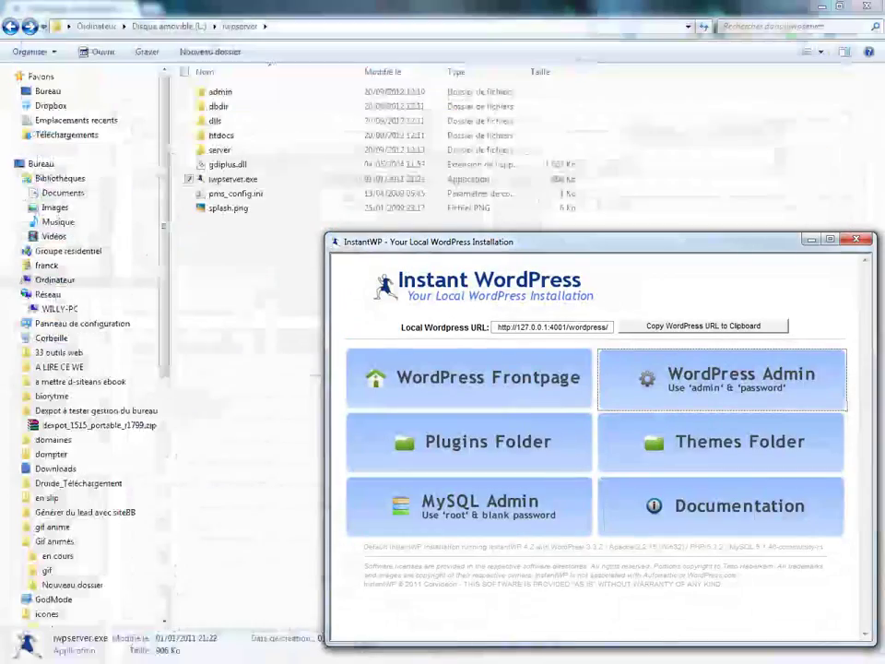
left_click_drag(424, 242, 271, 126)
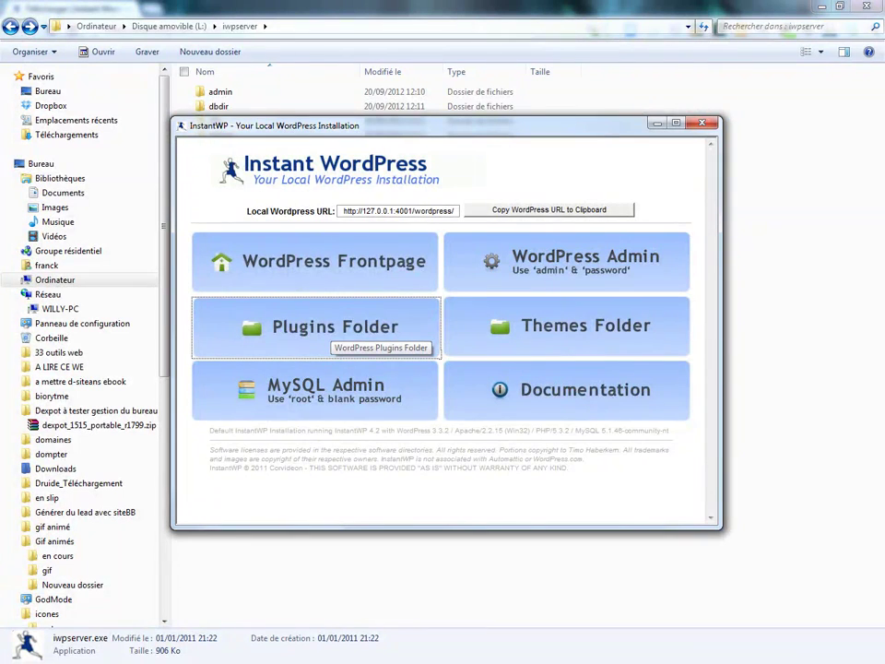
Open the WordPress plugins folder from the Instant WordPress panel.
left_click(334, 327)
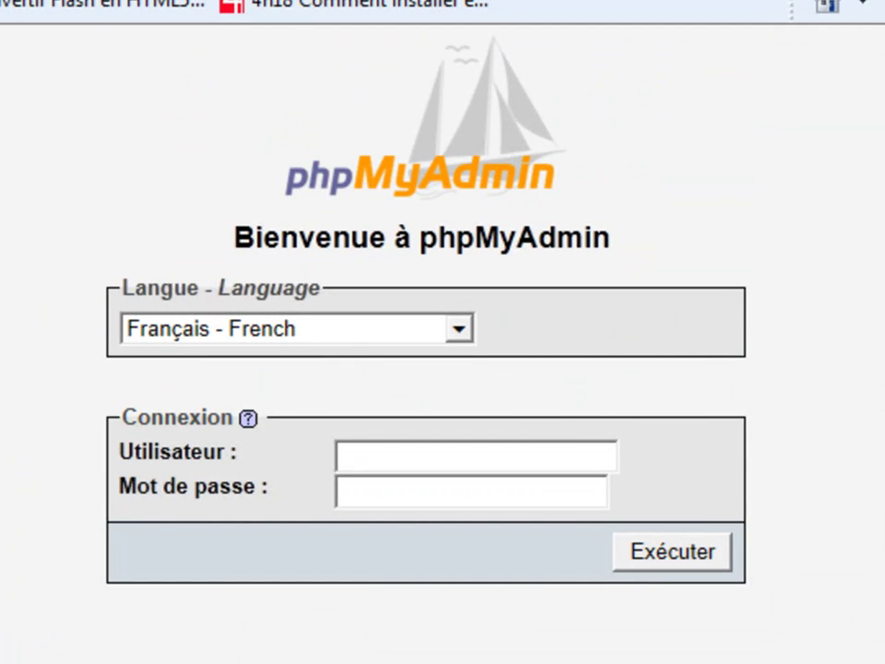
Log in to phpMyAdmin as root with a blank password.
type("root")
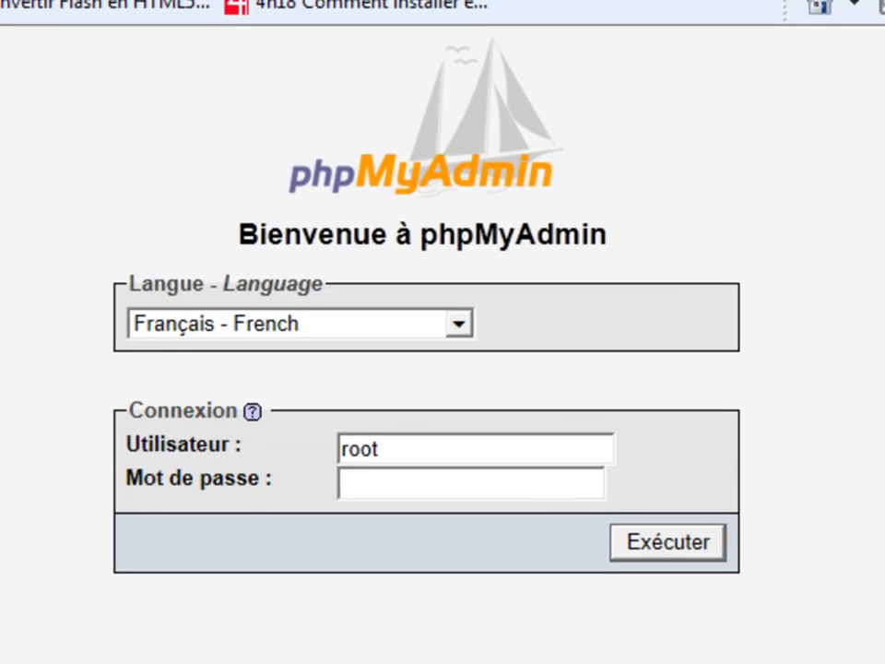
key("Return")
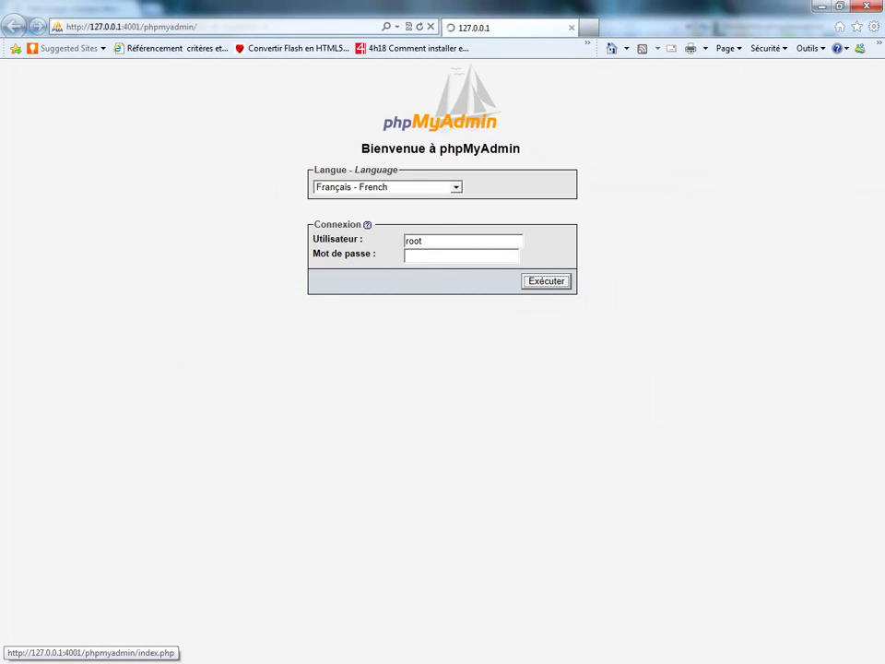